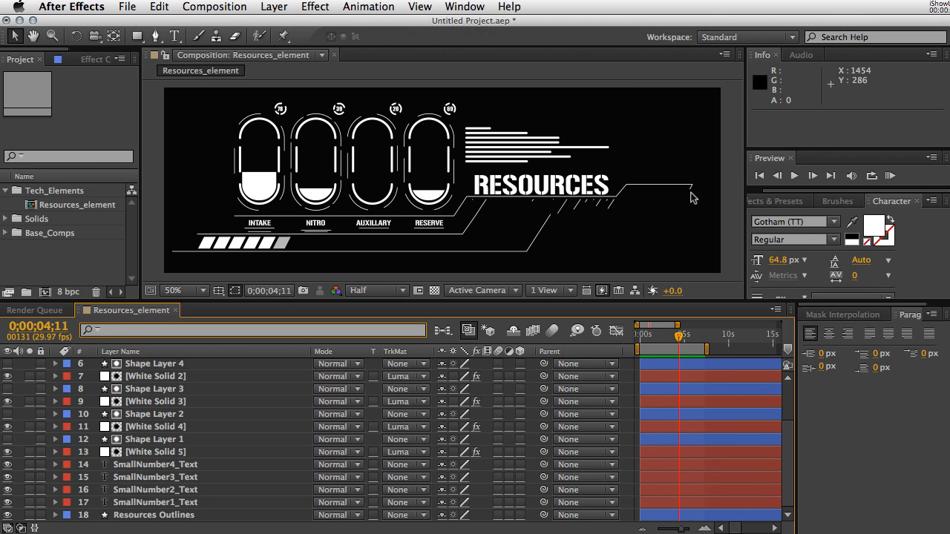
Play a RAM preview of the Resources_element composition and check the Modular HUD Interface v 3.0 page in Safari
{"action": "left_click", "coordinate": [890, 177]}
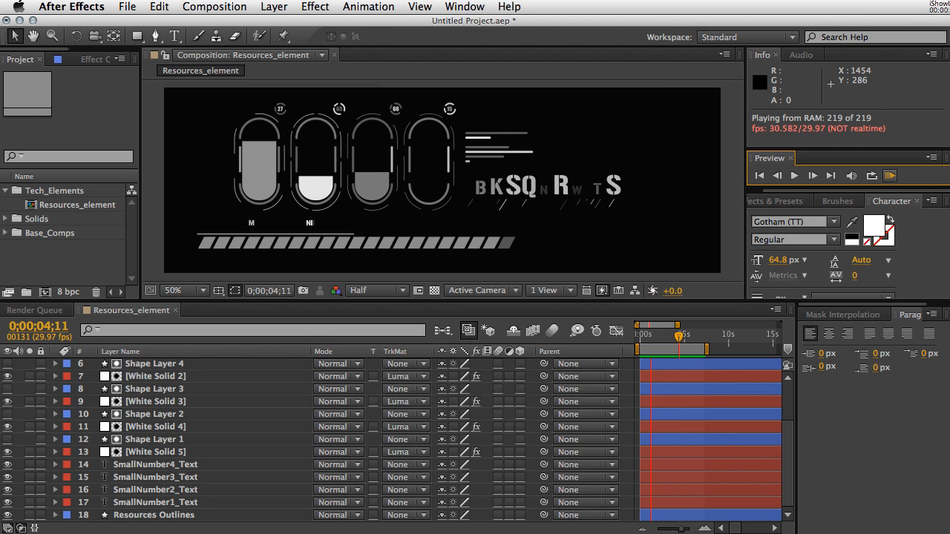
{"action": "key", "text": "super+Tab"}
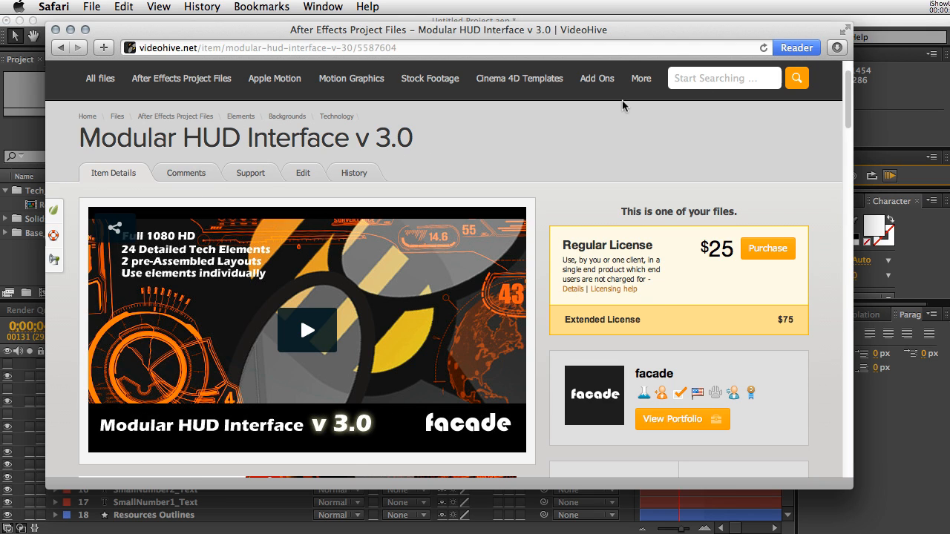
{"action": "left_click", "coordinate": [57, 30]}
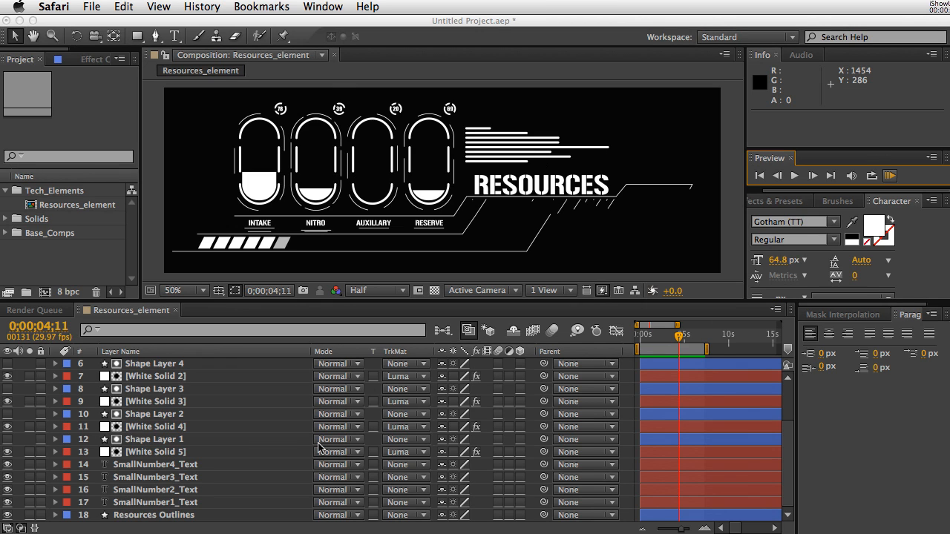
Replay the RAM preview of the Resources_element composition and stop playback
{"action": "left_click", "coordinate": [890, 177]}
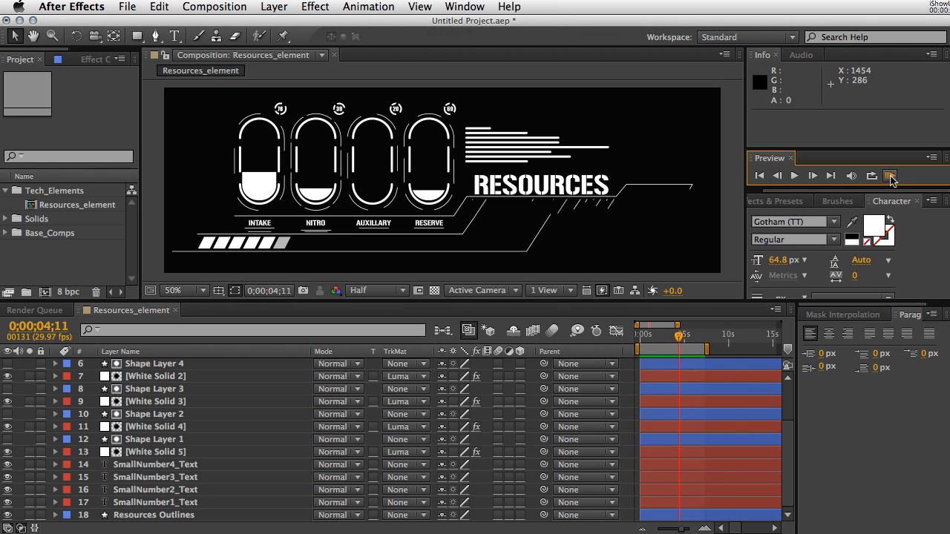
{"action": "left_click", "coordinate": [890, 177]}
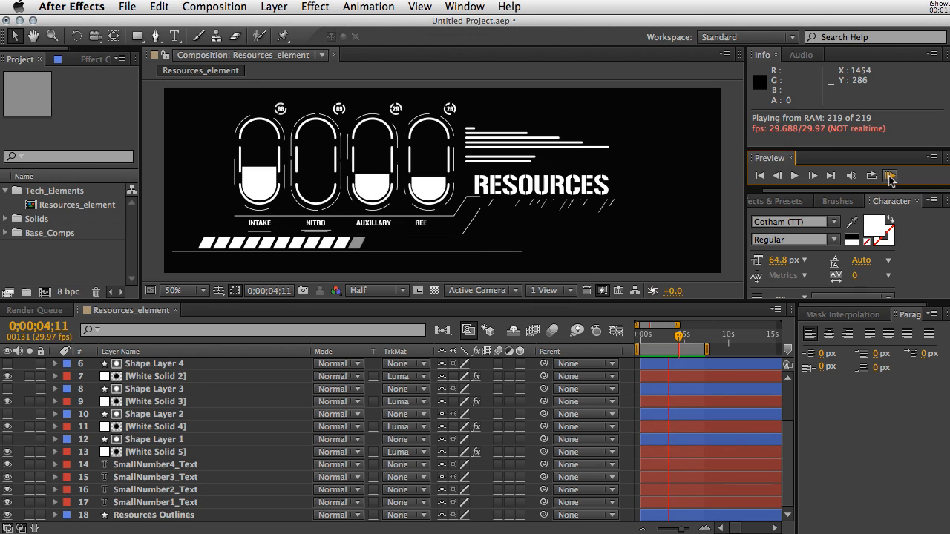
{"action": "key", "text": "space"}
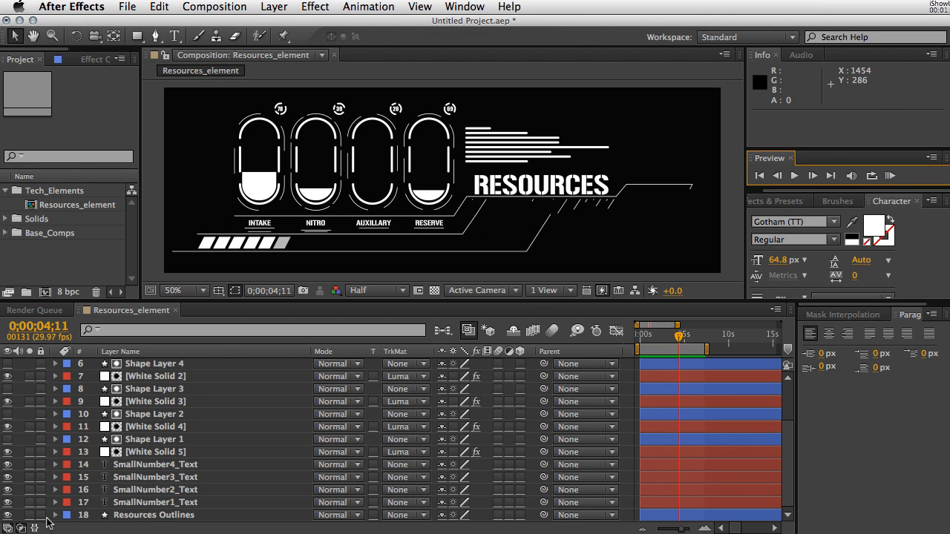
Solo the Resources Outlines layer so only its shapes show, and clear the layer selection
{"action": "left_click", "coordinate": [128, 518]}
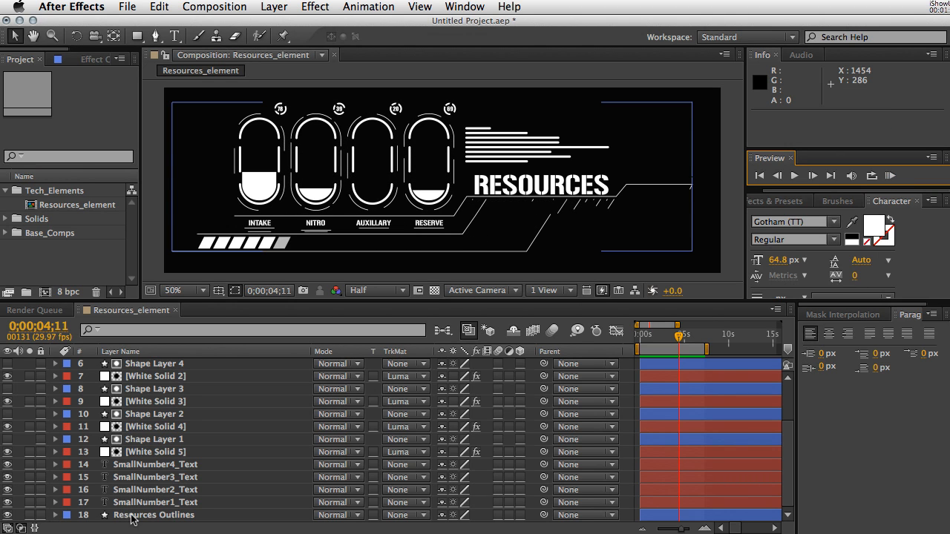
{"action": "left_click", "coordinate": [131, 518]}
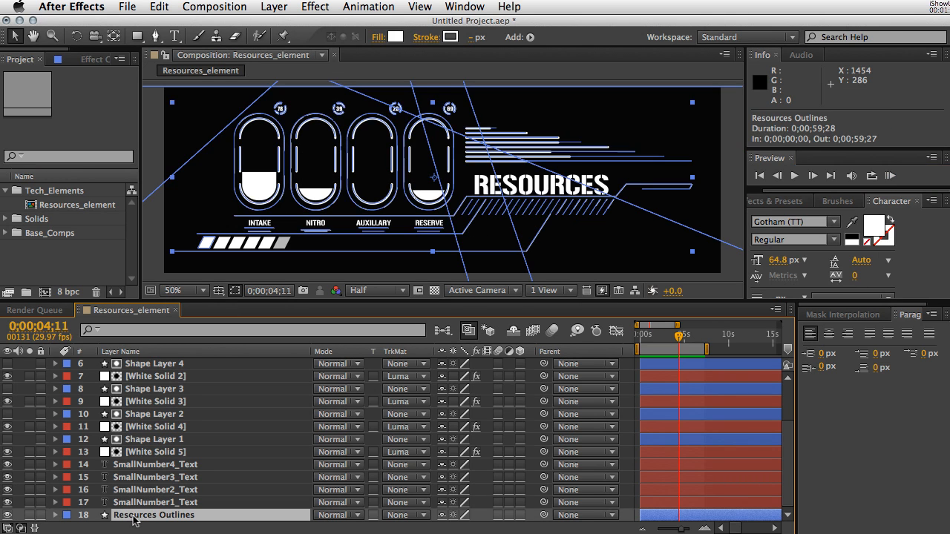
{"action": "left_click", "coordinate": [29, 515]}
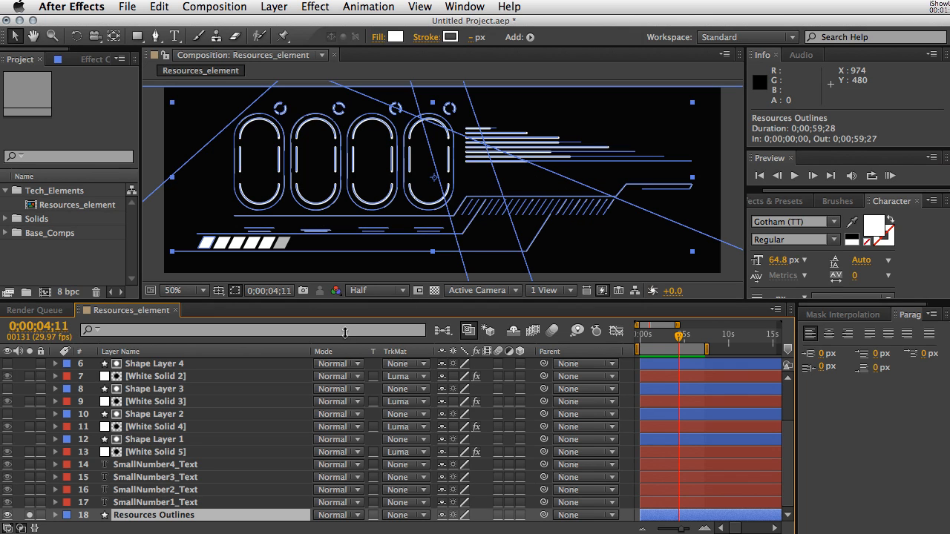
{"action": "left_click", "coordinate": [629, 373]}
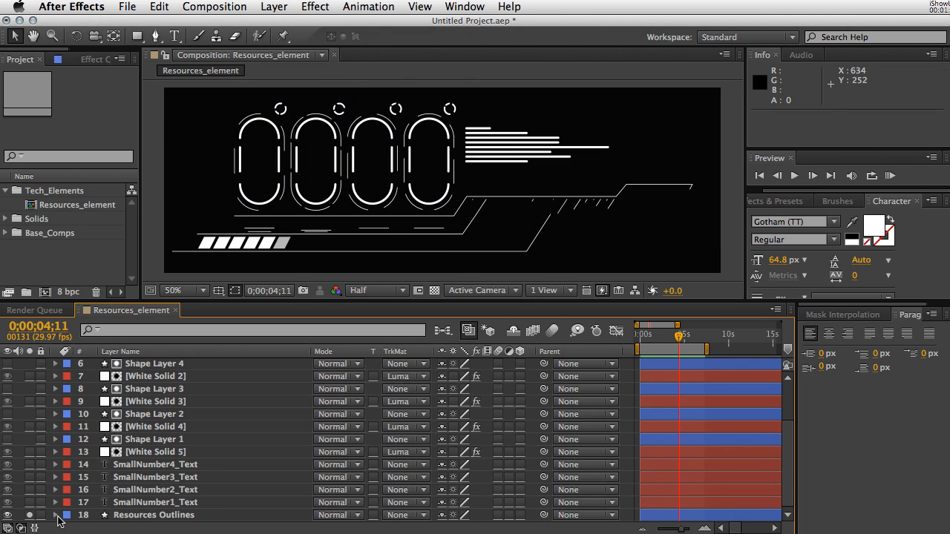
Expand the Contents of the Resources Outlines layer and examine its list of lines, circles and groups
{"action": "left_click", "coordinate": [55, 515]}
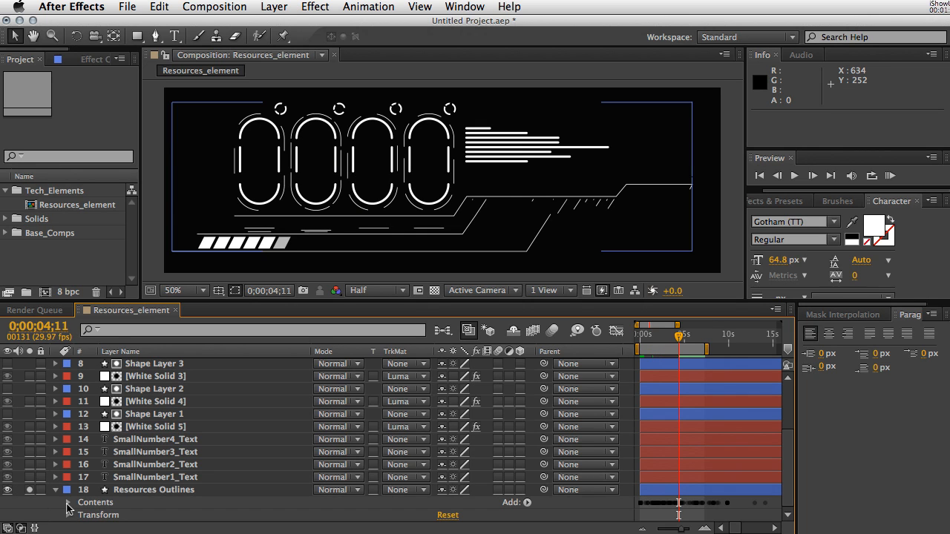
{"action": "left_click", "coordinate": [69, 505]}
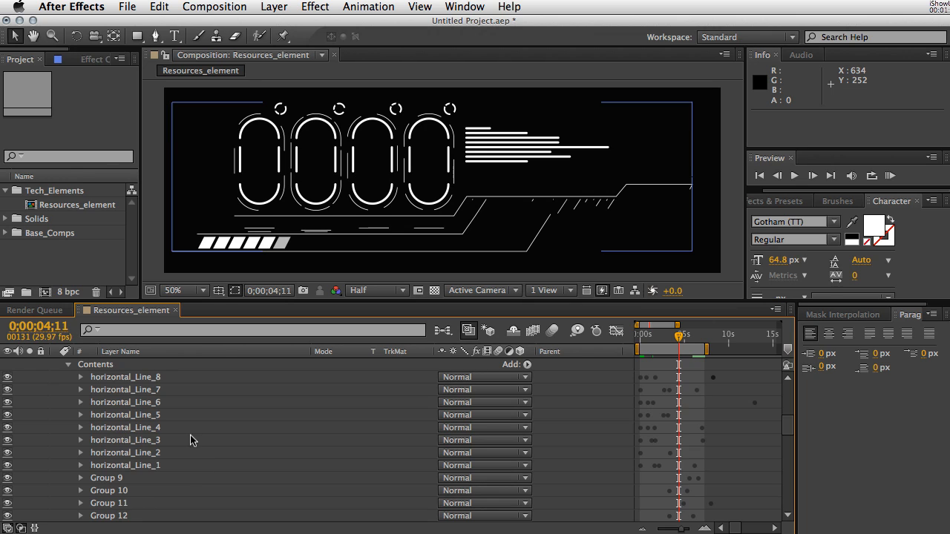
{"action": "scroll", "coordinate": [788, 424], "scroll_direction": "up", "scroll_amount": 3}
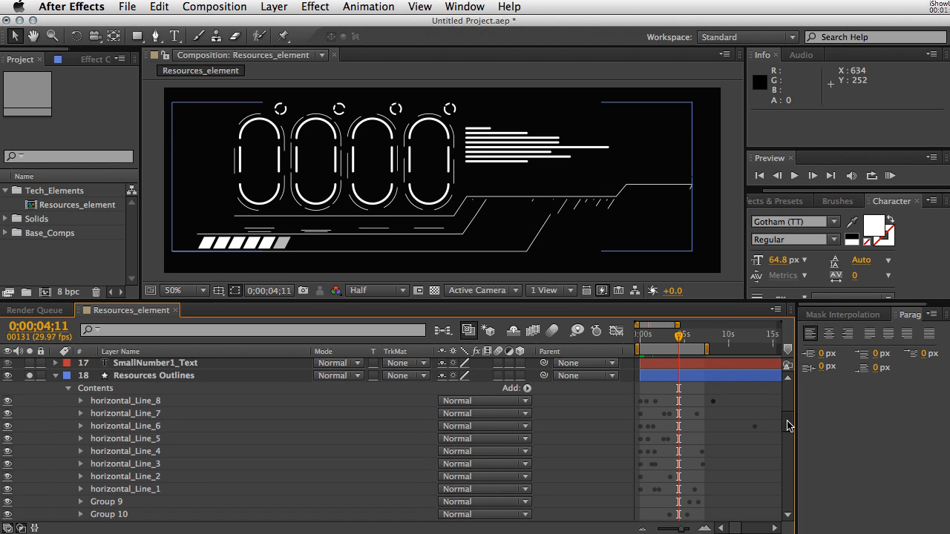
{"action": "scroll", "coordinate": [788, 424], "scroll_direction": "down", "scroll_amount": 5}
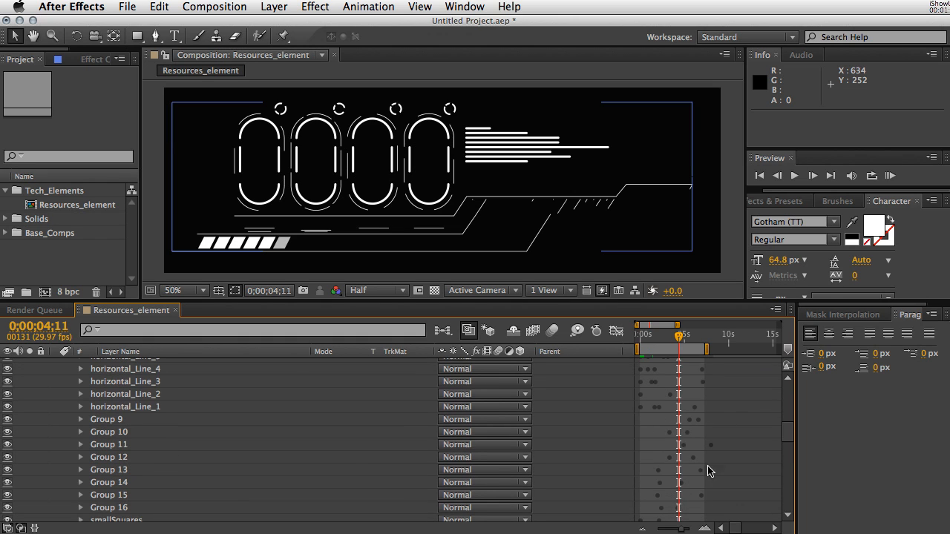
{"action": "scroll", "coordinate": [681, 403], "scroll_direction": "down", "scroll_amount": 5}
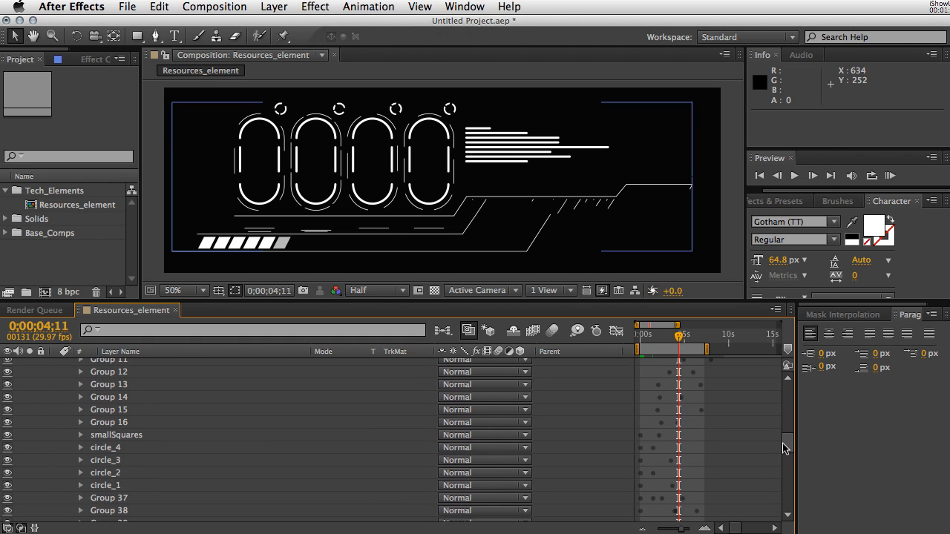
{"action": "left_click_drag", "start_coordinate": [783, 443], "coordinate": [788, 421]}
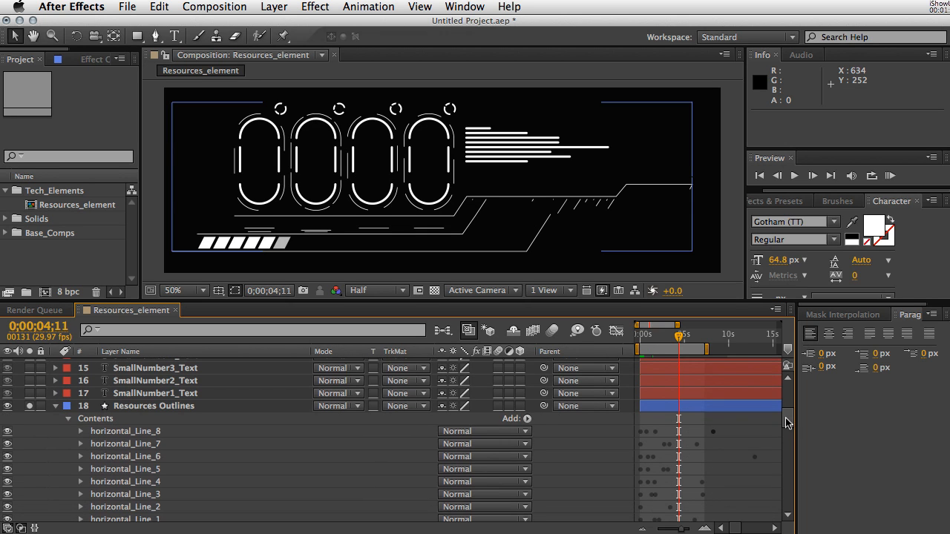
Reveal the Trim Paths 1 properties of horizontal_Line_8 and scrub the timeline to 0;00;04;03 to examine its End animation
{"action": "left_click", "coordinate": [527, 419]}
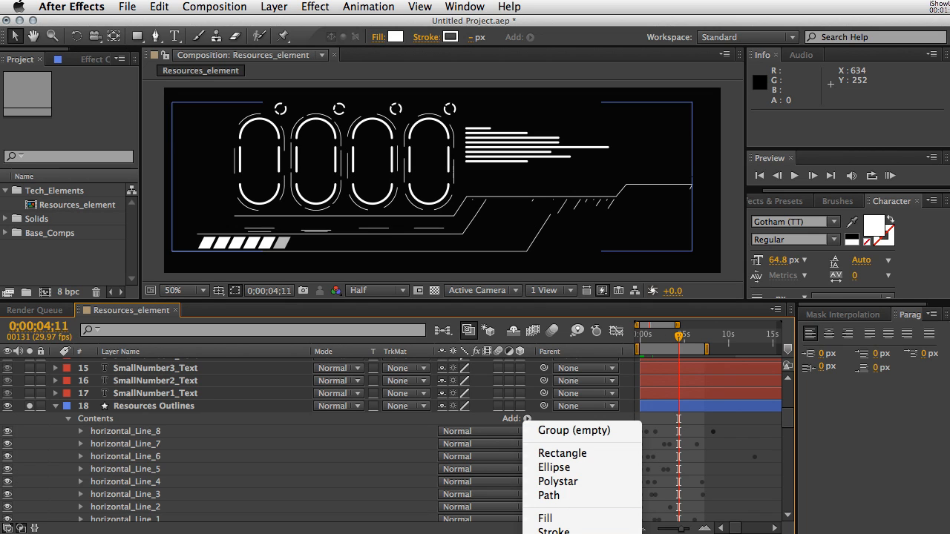
{"action": "left_click", "coordinate": [457, 334]}
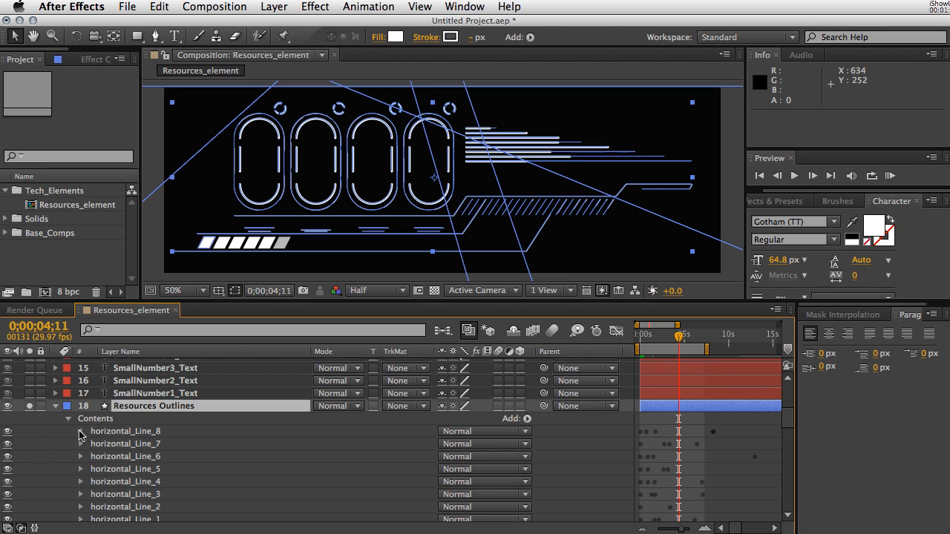
{"action": "left_click", "coordinate": [81, 431]}
{"action": "left_click", "coordinate": [94, 456]}
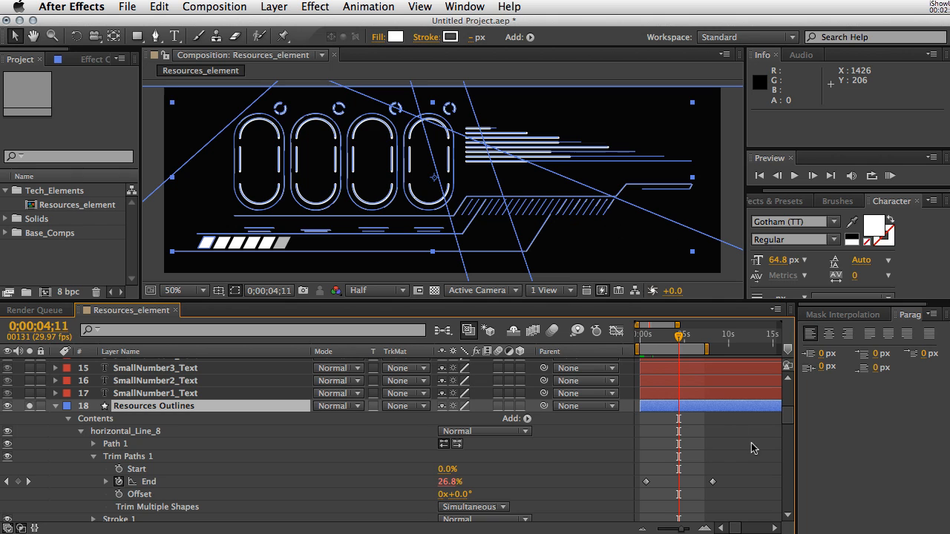
{"action": "left_click", "coordinate": [644, 337]}
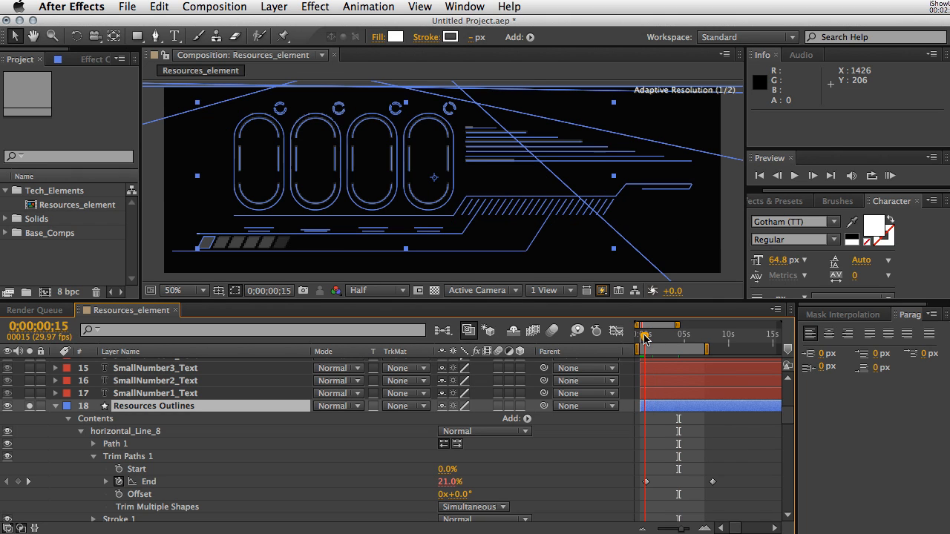
{"action": "left_click_drag", "start_coordinate": [644, 336], "coordinate": [677, 337]}
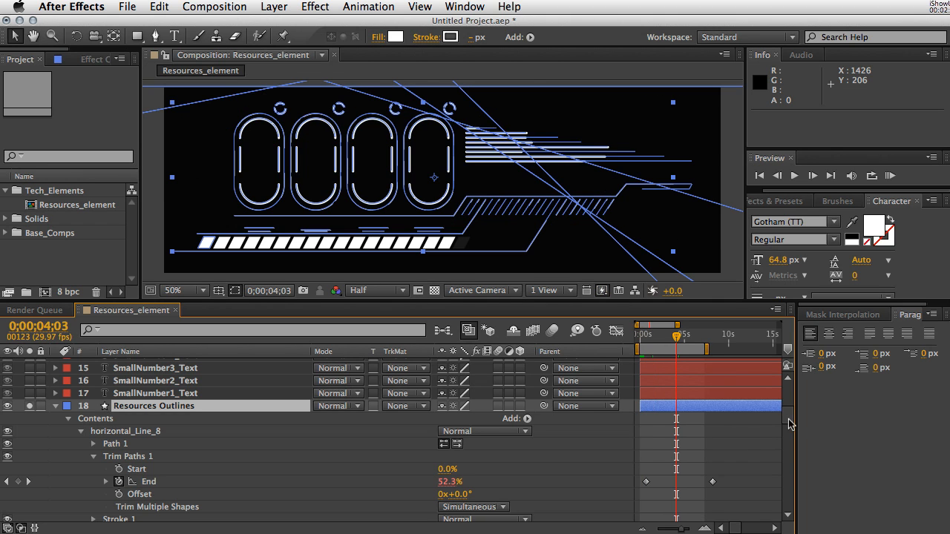
Reveal the Trim Paths 1 properties of horizontal_Line_5 and compare its End keyframes with those of horizontal_Line_8
{"action": "scroll", "coordinate": [790, 420], "scroll_direction": "down", "scroll_amount": 5}
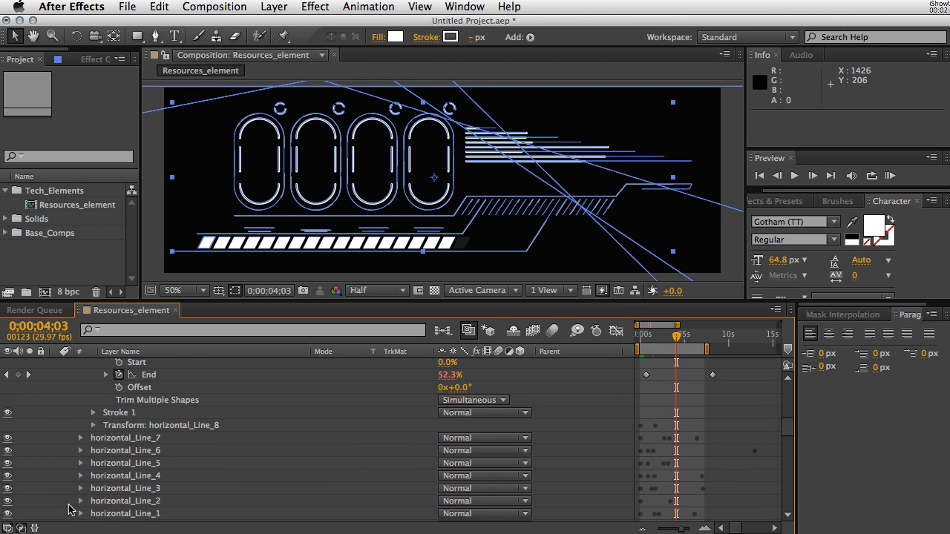
{"action": "left_click", "coordinate": [80, 463]}
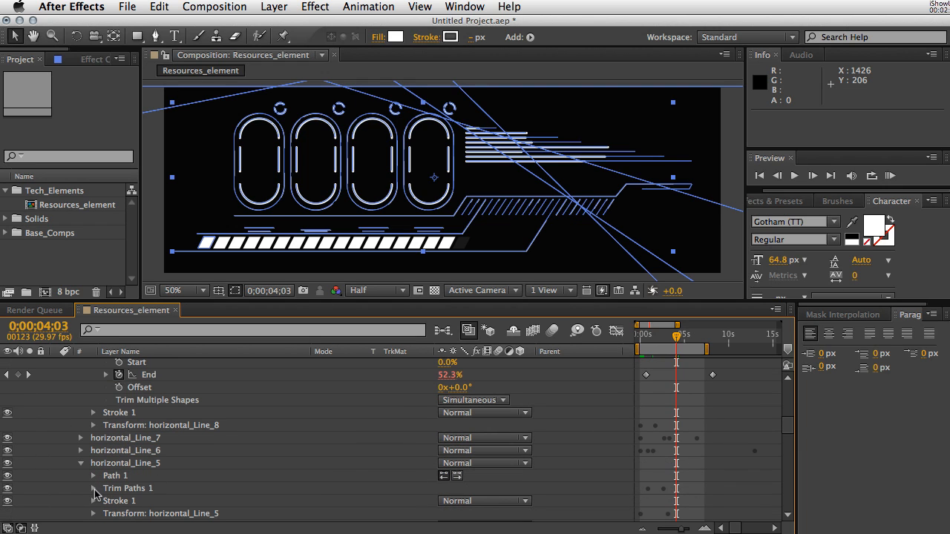
{"action": "left_click", "coordinate": [93, 488]}
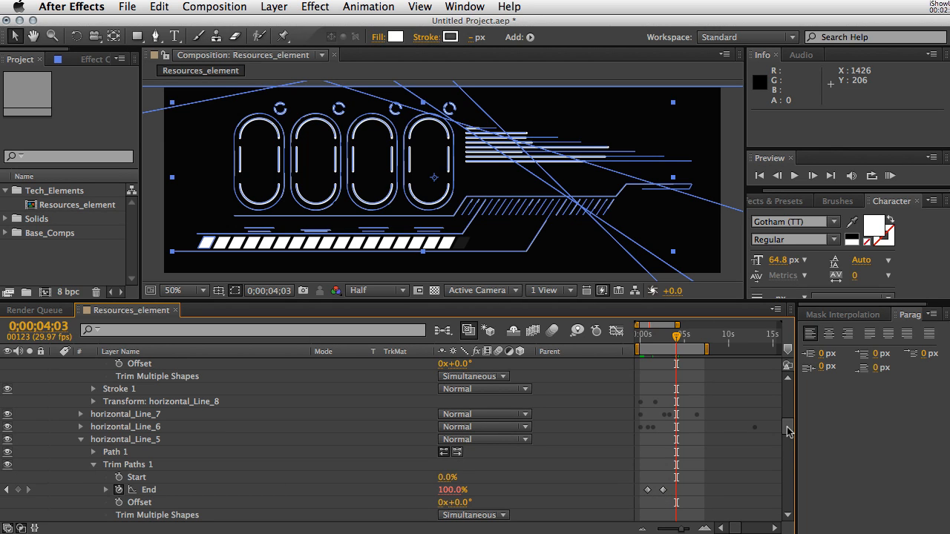
{"action": "scroll", "coordinate": [765, 423], "scroll_direction": "up", "scroll_amount": 4}
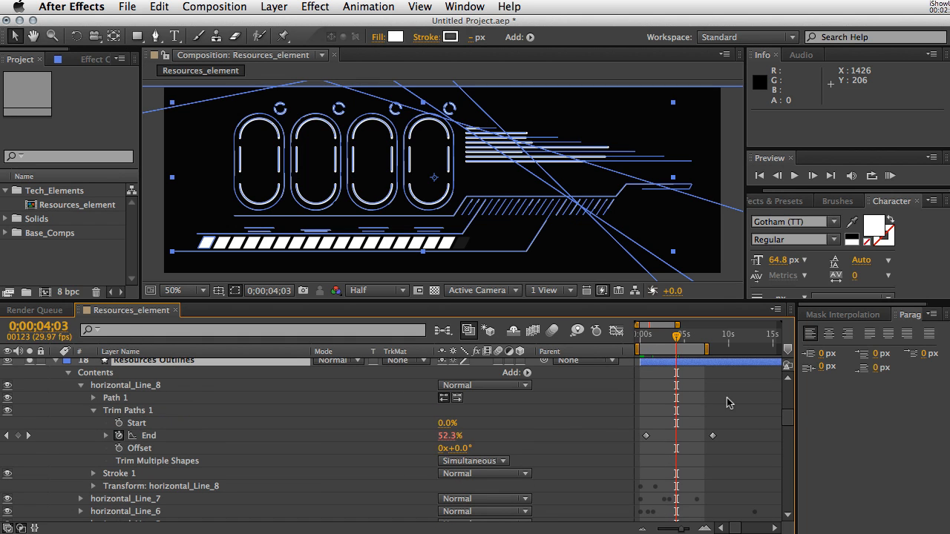
{"action": "scroll", "coordinate": [789, 413], "scroll_direction": "up", "scroll_amount": 3}
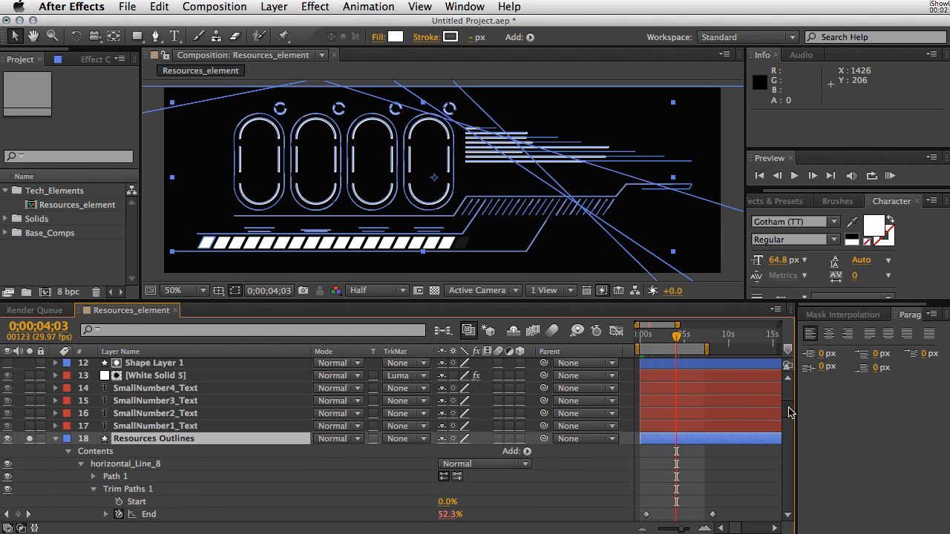
{"action": "scroll", "coordinate": [788, 414], "scroll_direction": "down", "scroll_amount": 3}
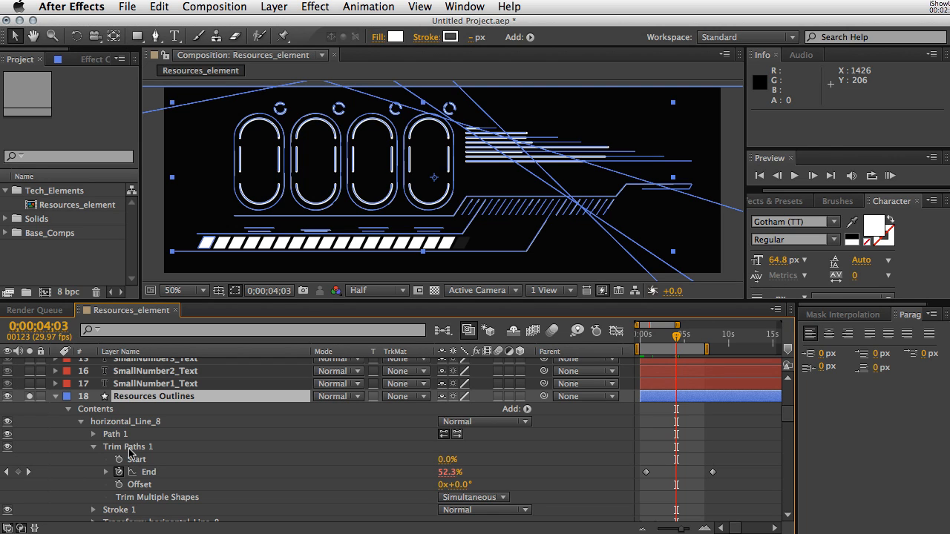
Filter the timeline properties by "trim paths"
{"action": "left_click", "coordinate": [126, 330]}
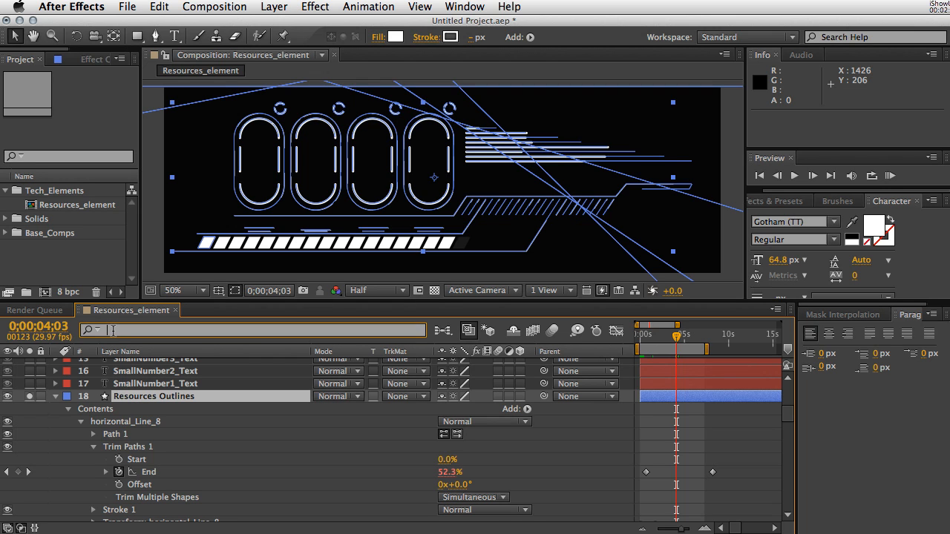
{"action": "type", "text": "trim"}
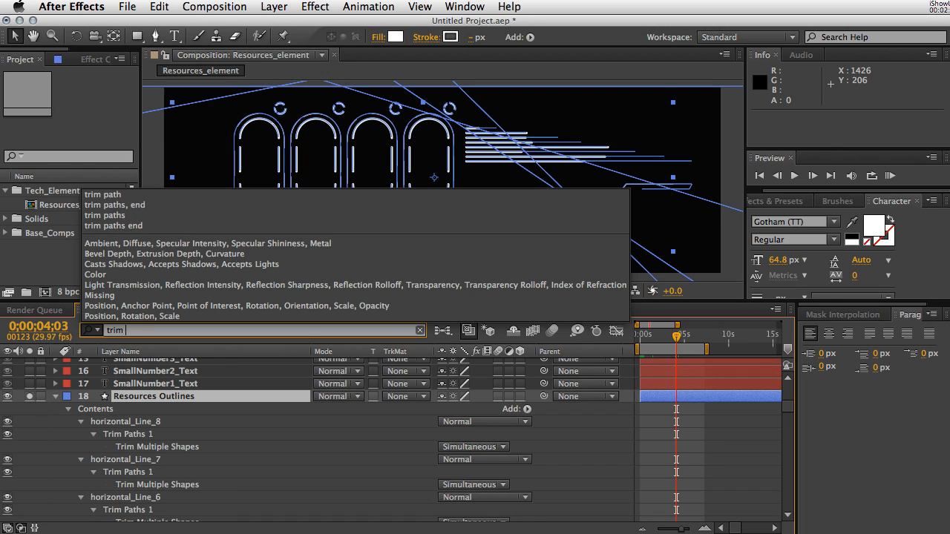
{"action": "type", "text": " paths"}
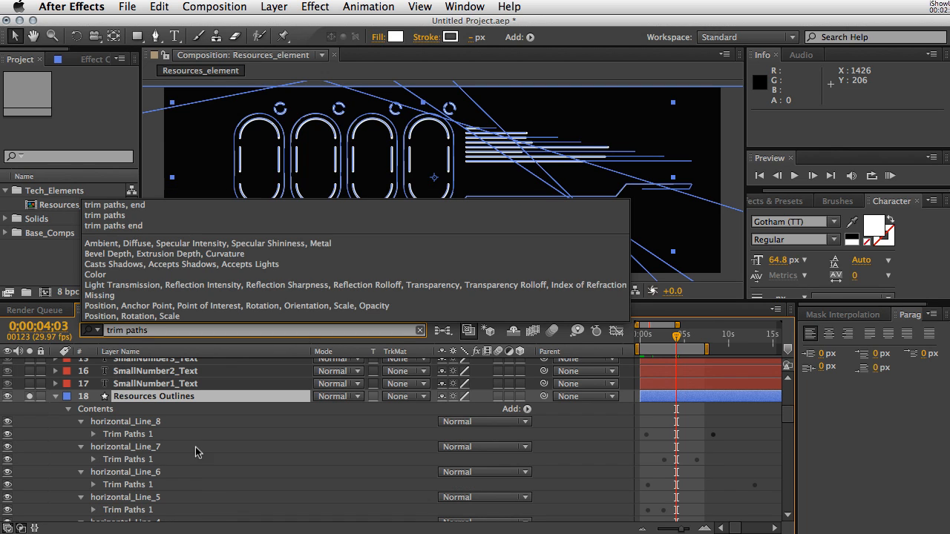
{"action": "left_click", "coordinate": [768, 426]}
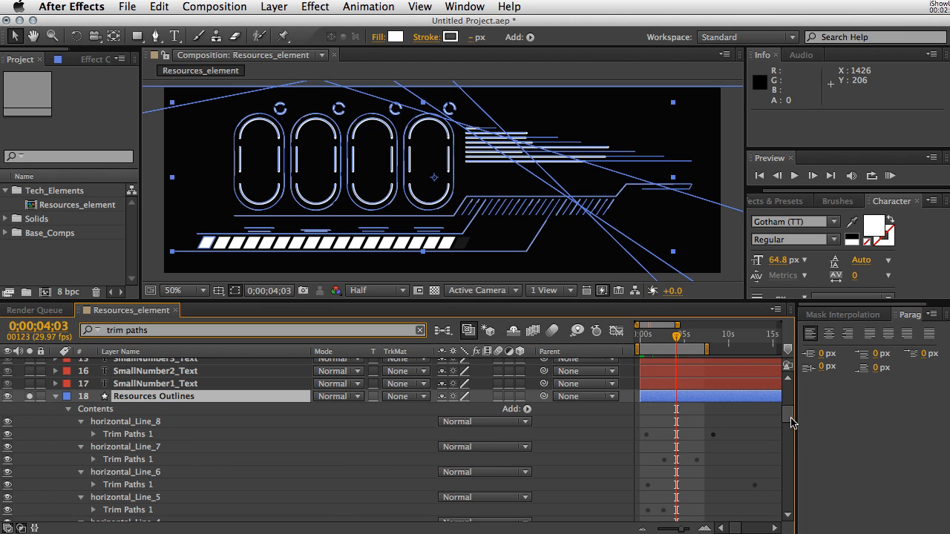
Look through the filtered Trim Paths of all shape groups and expand Trim Paths 1 under horizontal_Line_8
{"action": "left_click_drag", "start_coordinate": [786, 414], "coordinate": [787, 450]}
{"action": "scroll", "coordinate": [725, 461], "scroll_direction": "down", "scroll_amount": 10}
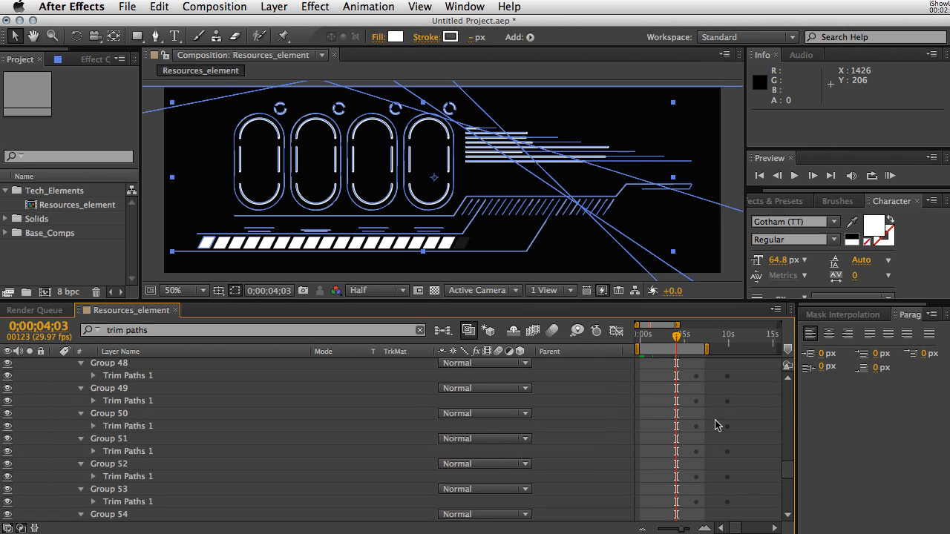
{"action": "left_click_drag", "start_coordinate": [789, 470], "coordinate": [788, 420]}
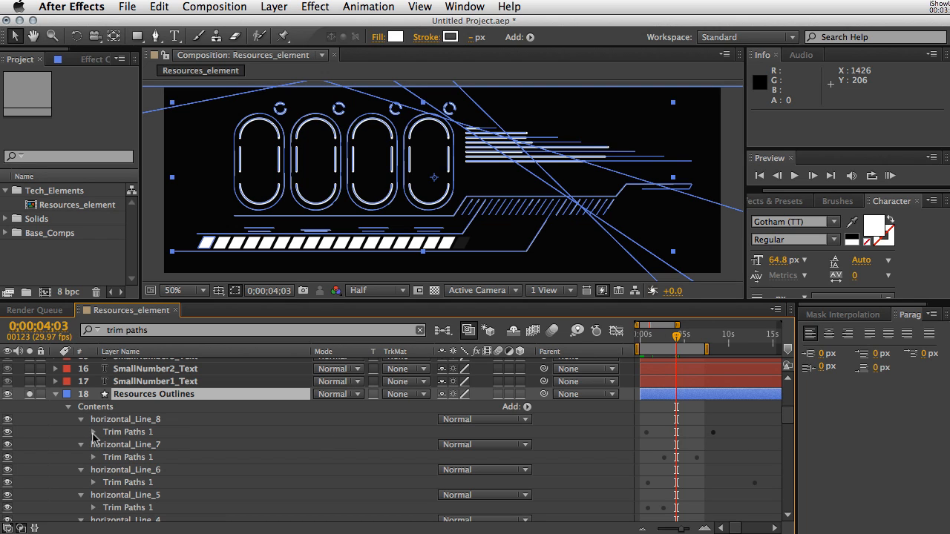
{"action": "left_click", "coordinate": [93, 432]}
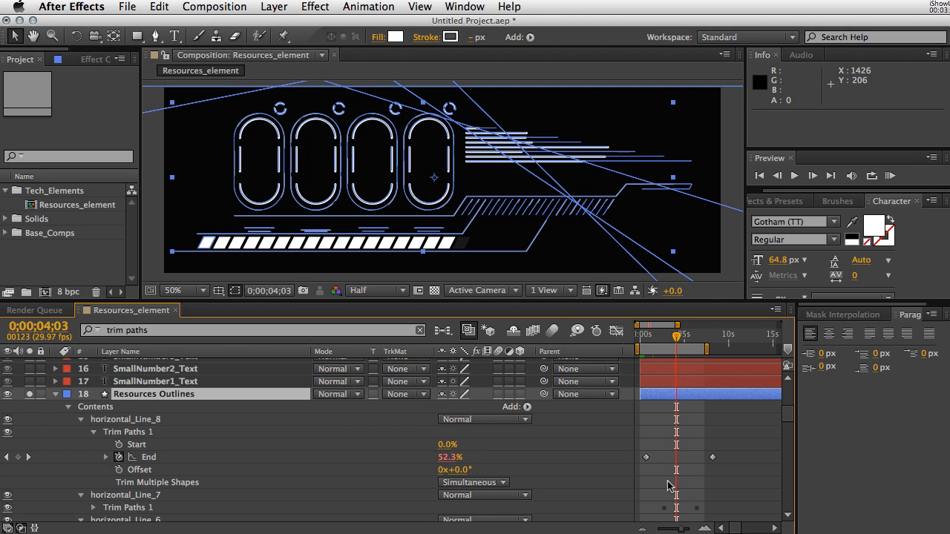
Replace the timeline property filter with "end" to isolate the Trim Paths End properties
{"action": "left_click", "coordinate": [154, 333]}
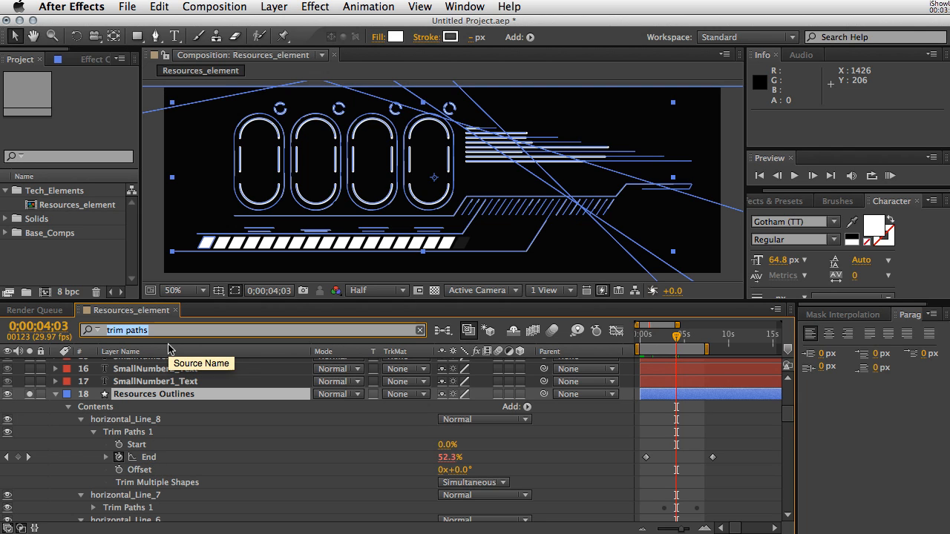
{"action": "type", "text": "en"}
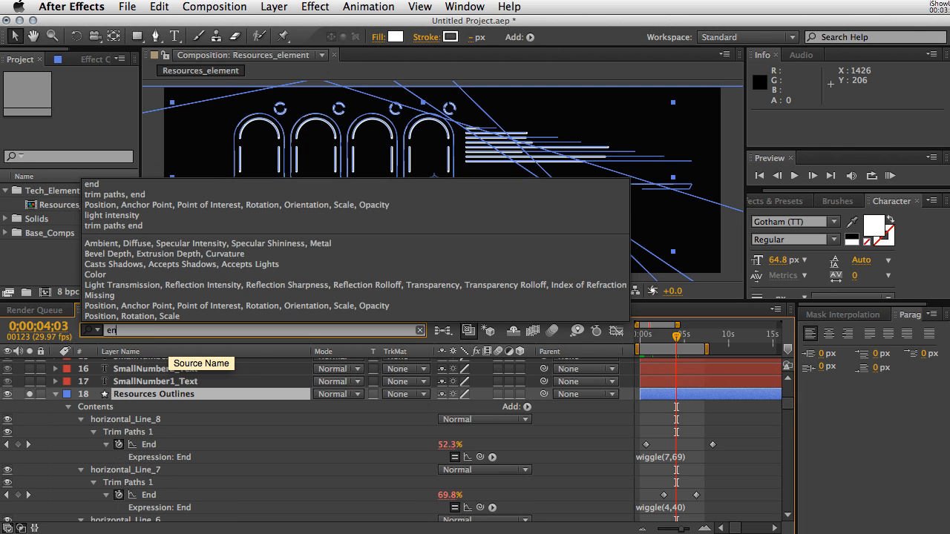
{"action": "type", "text": "d"}
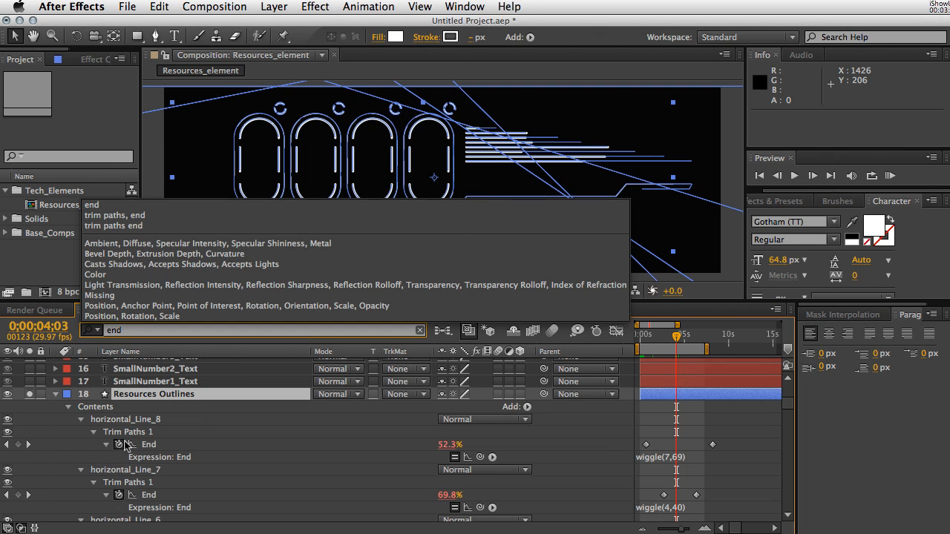
{"action": "left_click", "coordinate": [102, 435]}
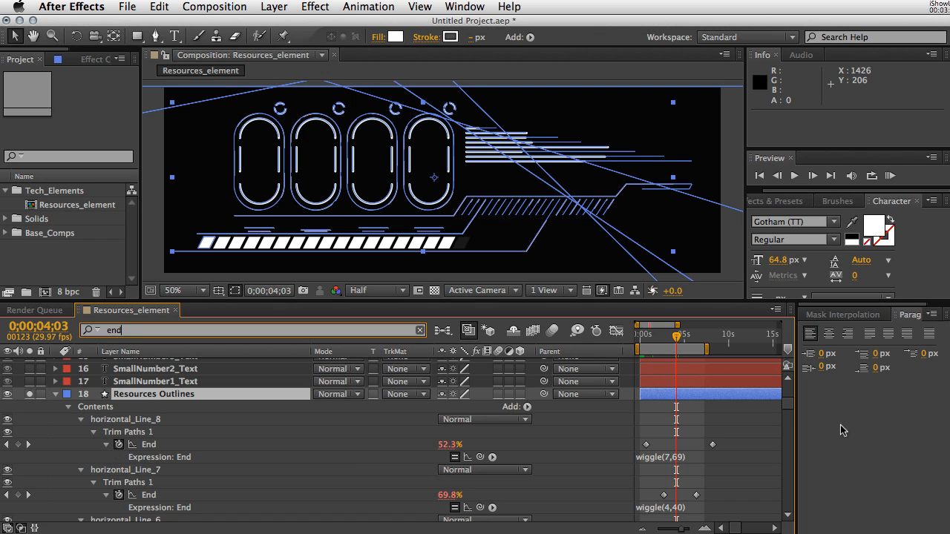
Move horizontal_Line_6's second End keyframe earlier to 0;00;06;27 and shift horizontal_Line_5's second End keyframe later in time
{"action": "scroll", "coordinate": [790, 409], "scroll_direction": "down", "scroll_amount": 3}
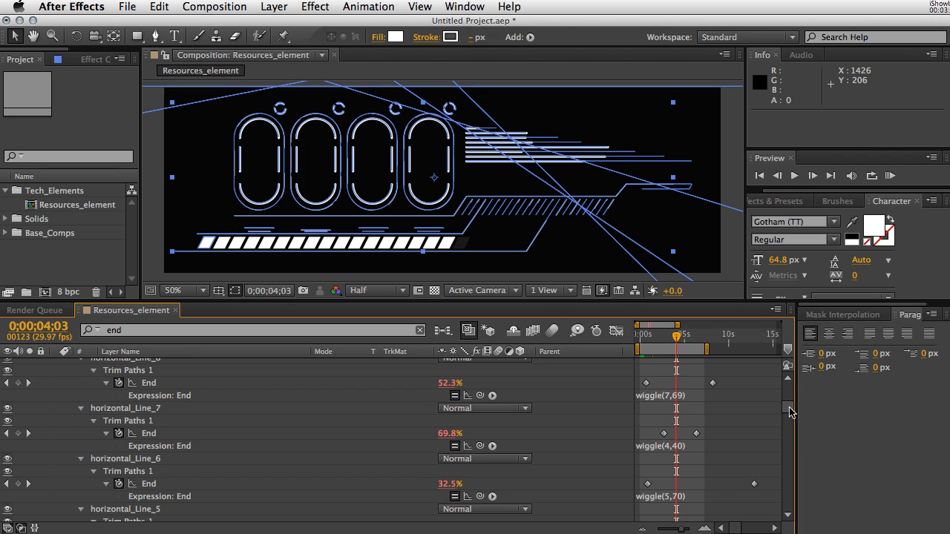
{"action": "scroll", "coordinate": [789, 407], "scroll_direction": "down", "scroll_amount": 3}
{"action": "left_click_drag", "start_coordinate": [754, 401], "coordinate": [700, 401]}
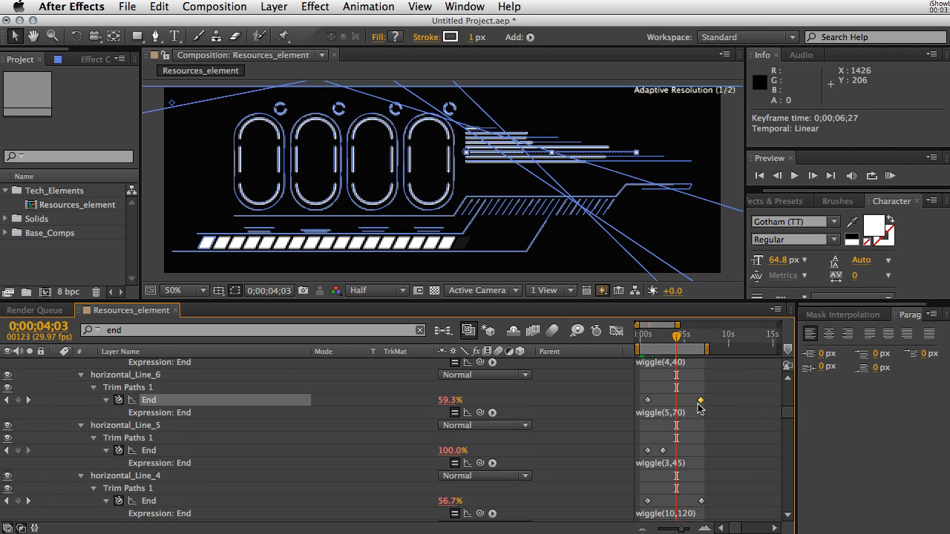
{"action": "left_click_drag", "start_coordinate": [663, 451], "coordinate": [683, 451]}
Move Group 37's second End keyframe earlier and place Group 38's second End keyframe at 0;00;09;15
{"action": "left_click_drag", "start_coordinate": [788, 414], "coordinate": [789, 436]}
{"action": "left_click_drag", "start_coordinate": [683, 400], "coordinate": [671, 401]}
{"action": "left_click_drag", "start_coordinate": [696, 450], "coordinate": [724, 450]}
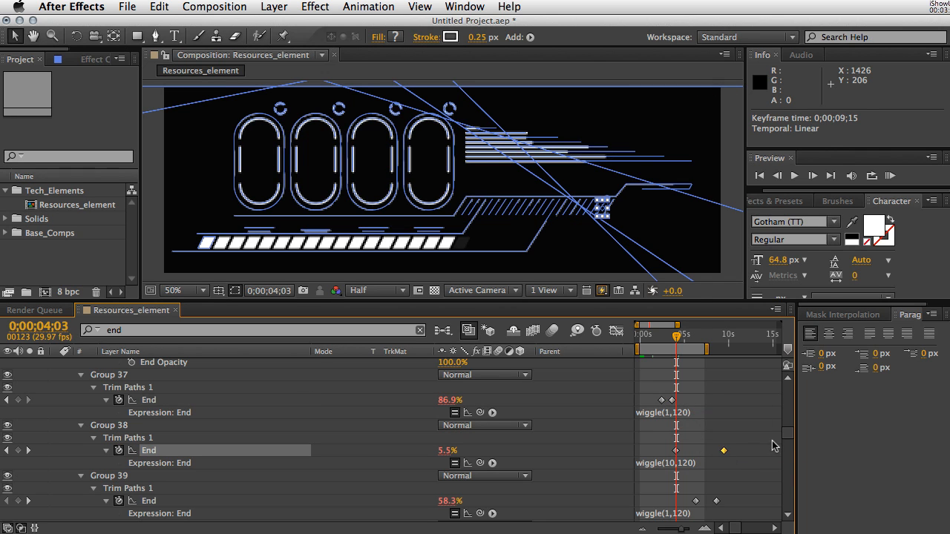
{"action": "left_click_drag", "start_coordinate": [788, 438], "coordinate": [790, 404]}
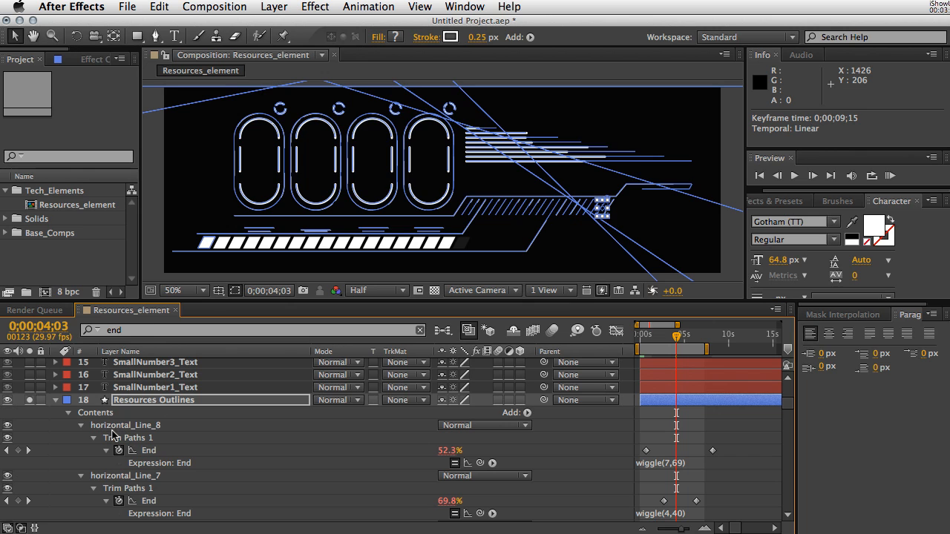
Filter the timeline properties by "opacity" and compare the Transform Opacity keyframes across the shape groups
{"action": "left_click", "coordinate": [156, 330]}
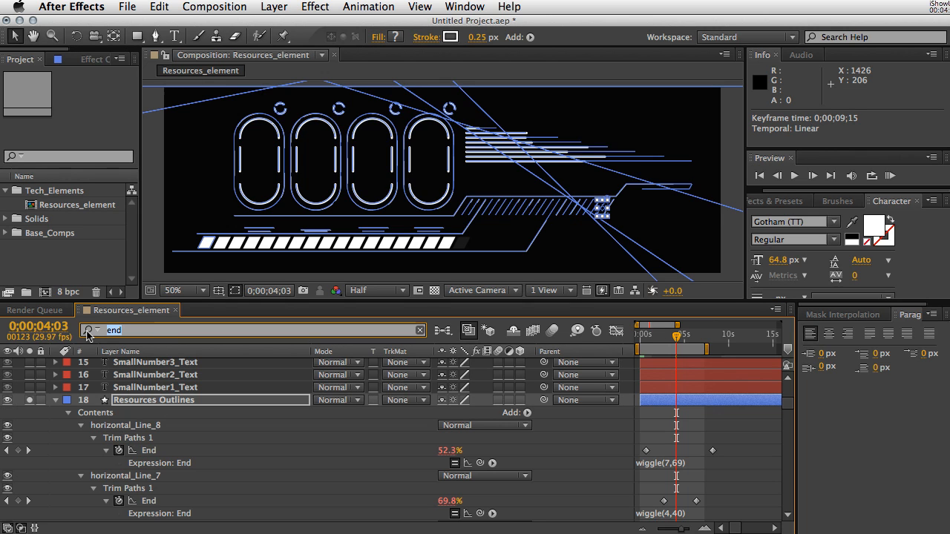
{"action": "type", "text": "opacity"}
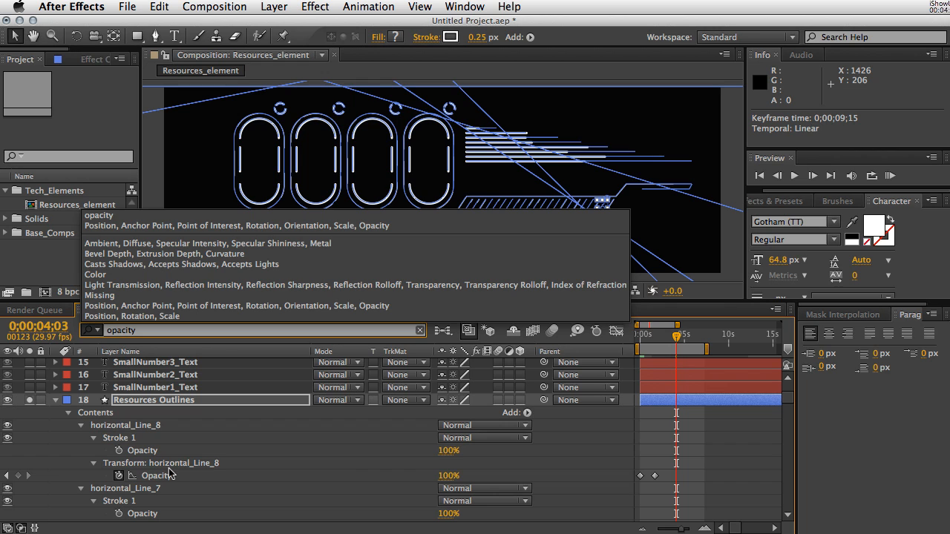
{"action": "left_click", "coordinate": [788, 399]}
{"action": "left_click_drag", "start_coordinate": [788, 412], "coordinate": [788, 420]}
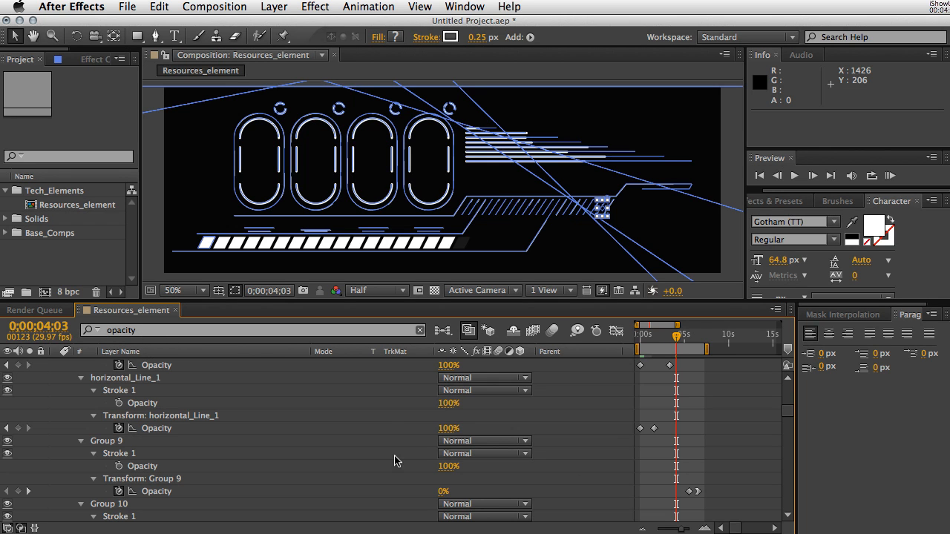
{"action": "scroll", "coordinate": [789, 415], "scroll_direction": "up", "scroll_amount": 10}
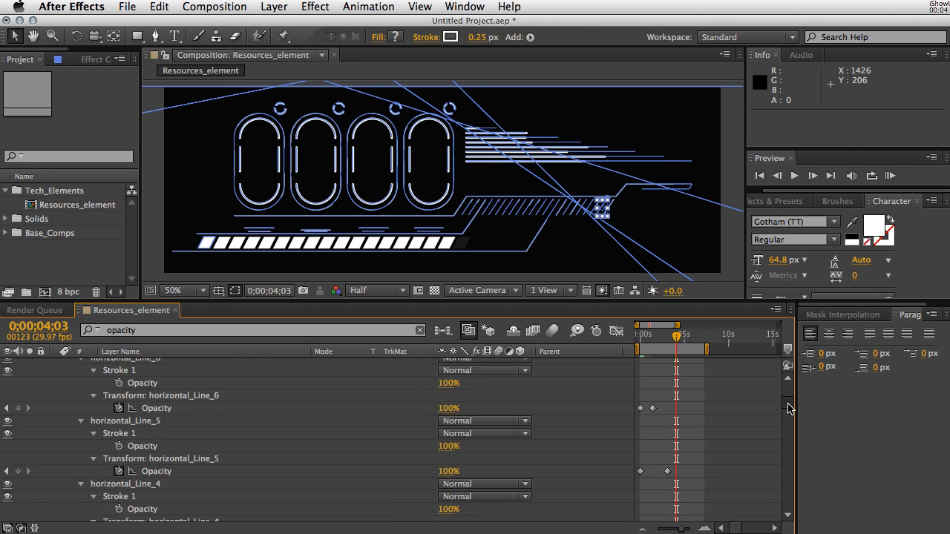
{"action": "scroll", "coordinate": [789, 403], "scroll_direction": "down", "scroll_amount": 4}
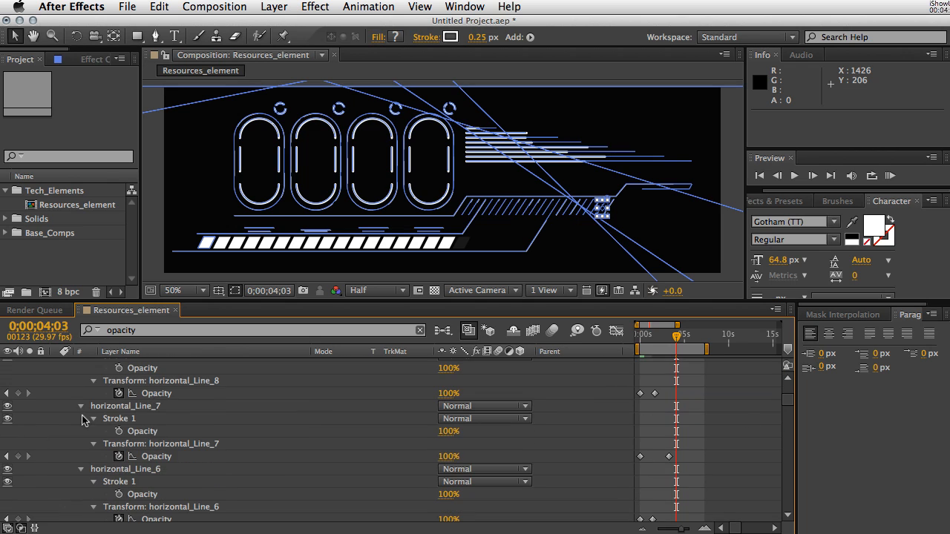
{"action": "scroll", "coordinate": [789, 404], "scroll_direction": "up", "scroll_amount": 2}
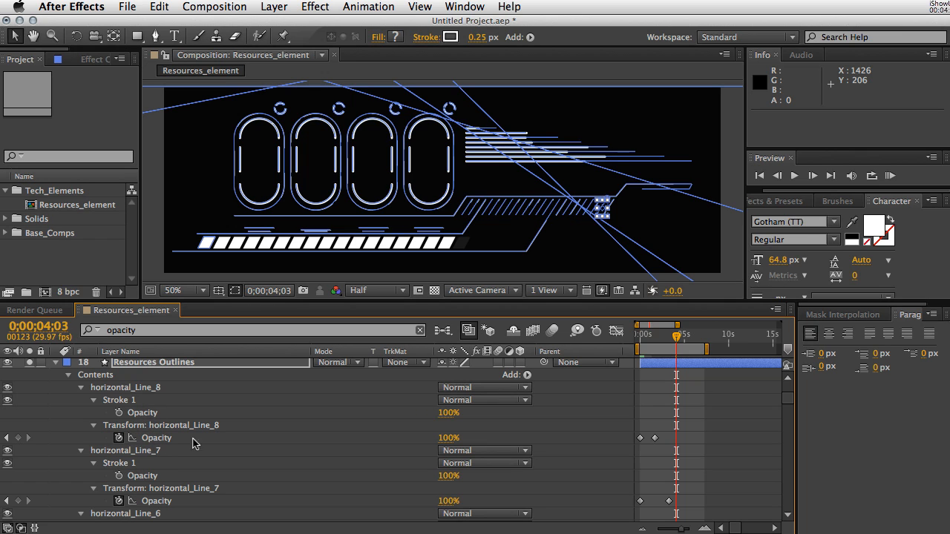
Reveal all properties of horizontal_Line_8 and compare its Stroke 1 settings with its Transform properties, including both Opacity values
{"action": "left_click", "coordinate": [81, 388]}
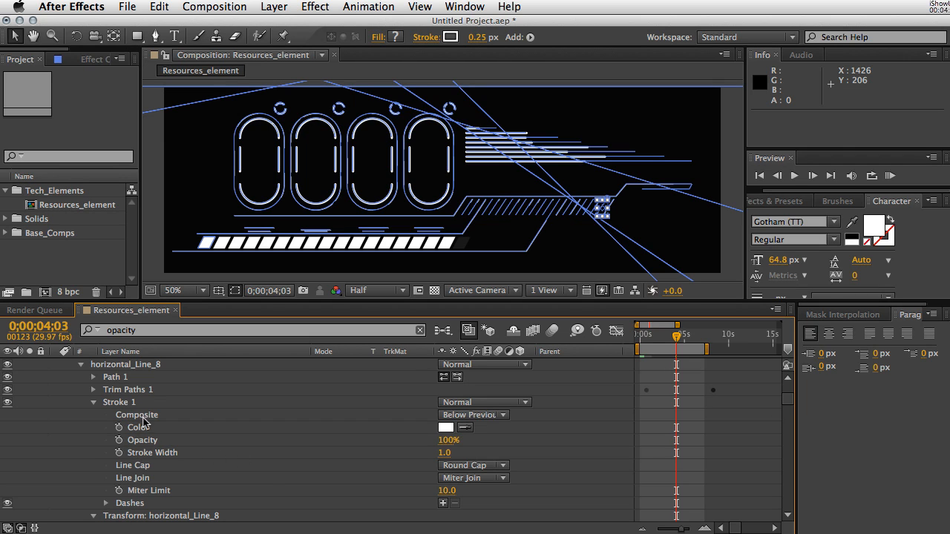
{"action": "scroll", "coordinate": [788, 407], "scroll_direction": "down", "scroll_amount": 3}
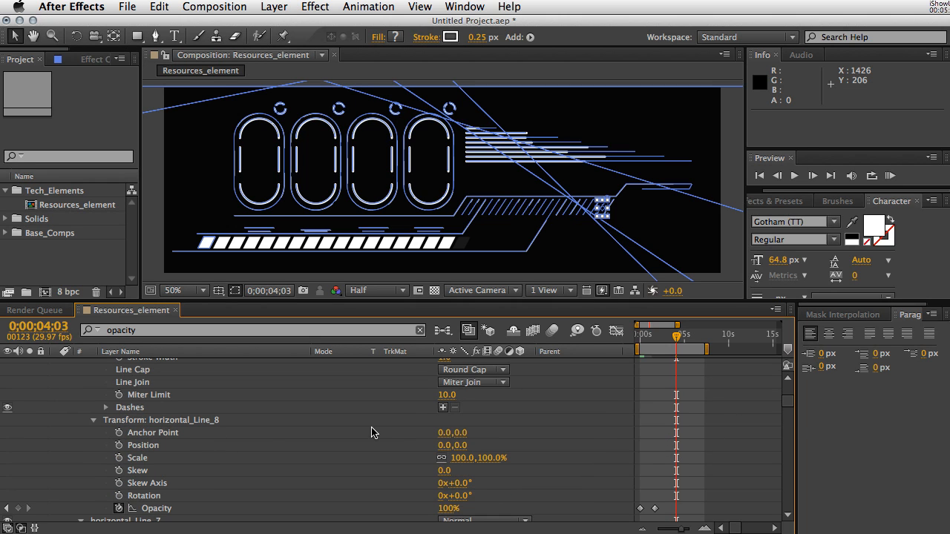
{"action": "scroll", "coordinate": [790, 403], "scroll_direction": "up", "scroll_amount": 3}
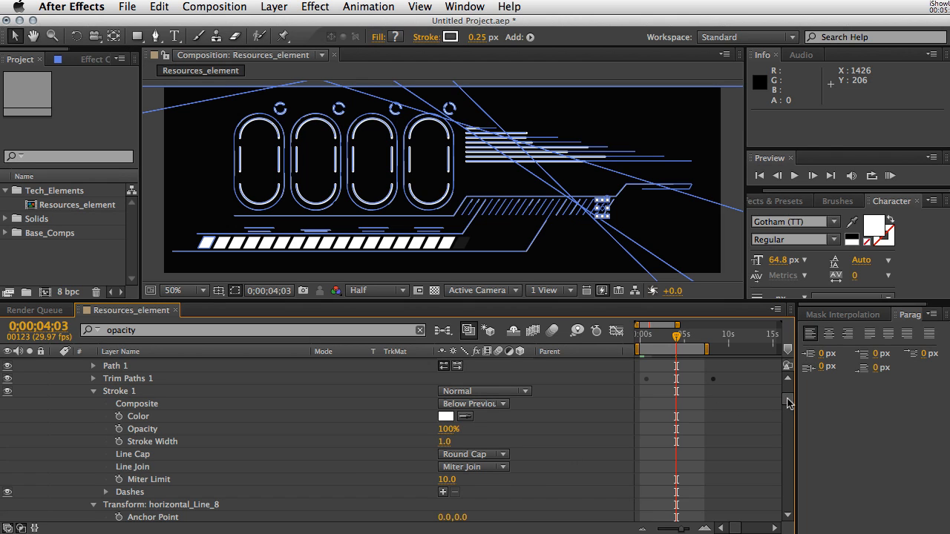
{"action": "scroll", "coordinate": [788, 402], "scroll_direction": "down", "scroll_amount": 3}
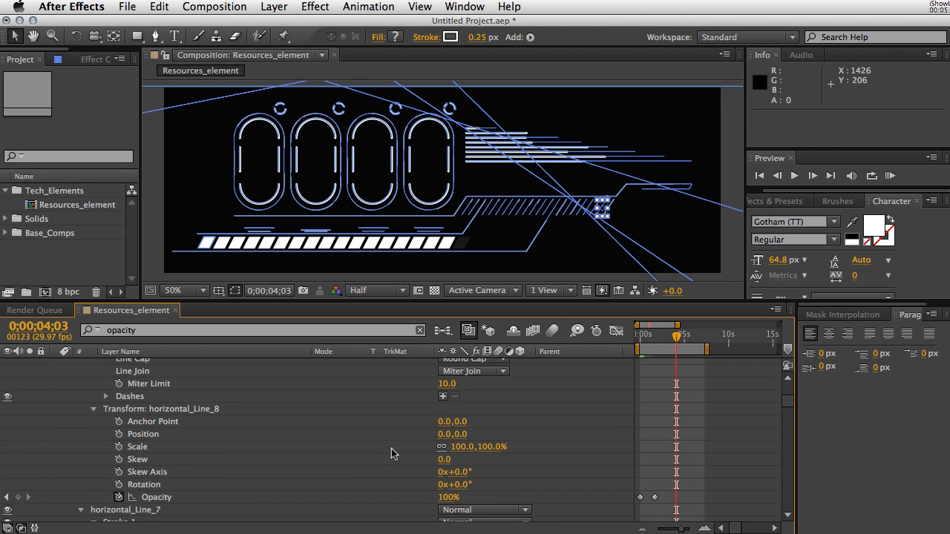
Apply the saved "Position, Rotation, Scale" filter to the timeline and look through the Transform properties of the horizontal lines
{"action": "scroll", "coordinate": [791, 408], "scroll_direction": "up", "scroll_amount": 10}
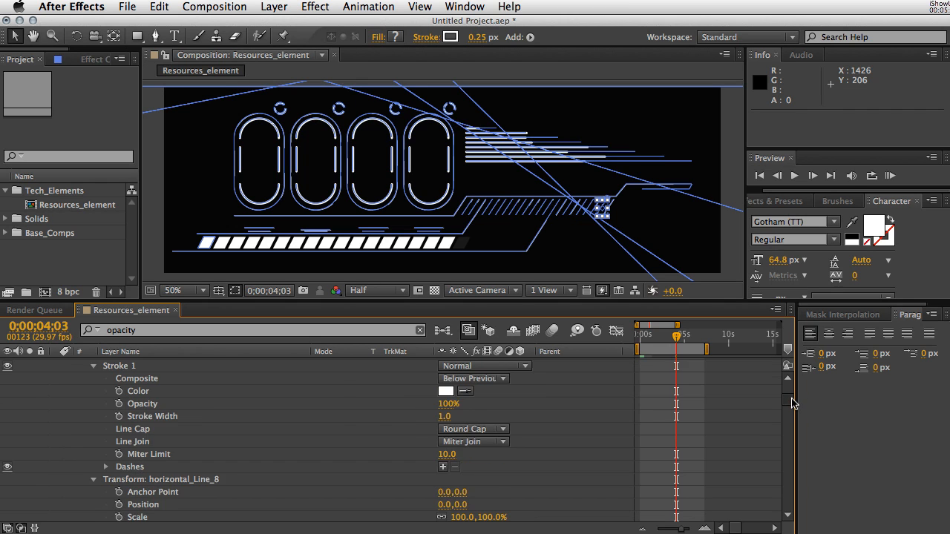
{"action": "left_click", "coordinate": [144, 336]}
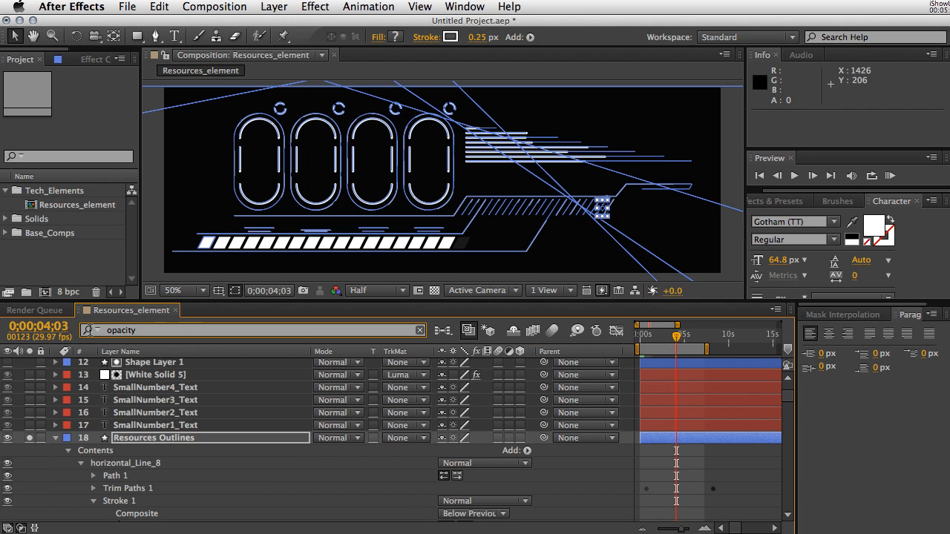
{"action": "left_click", "coordinate": [97, 336]}
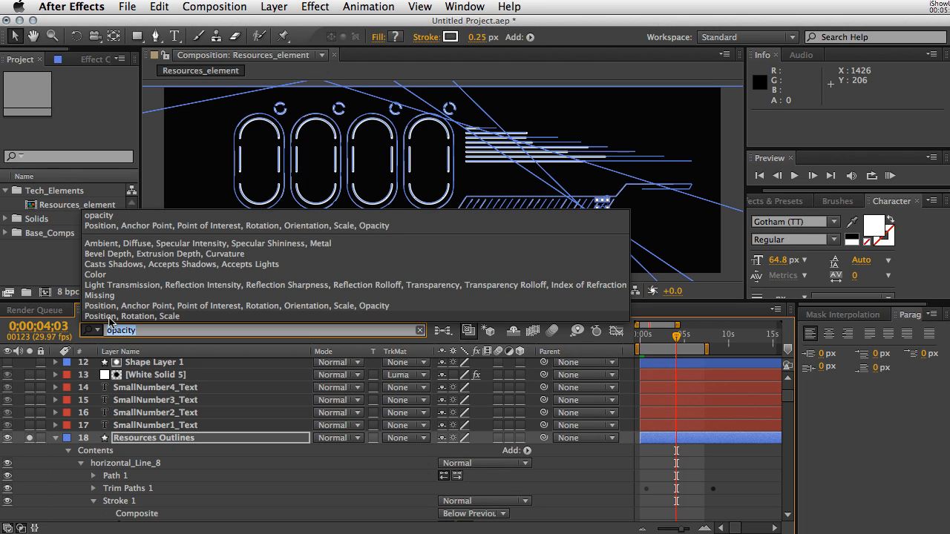
{"action": "left_click", "coordinate": [140, 317]}
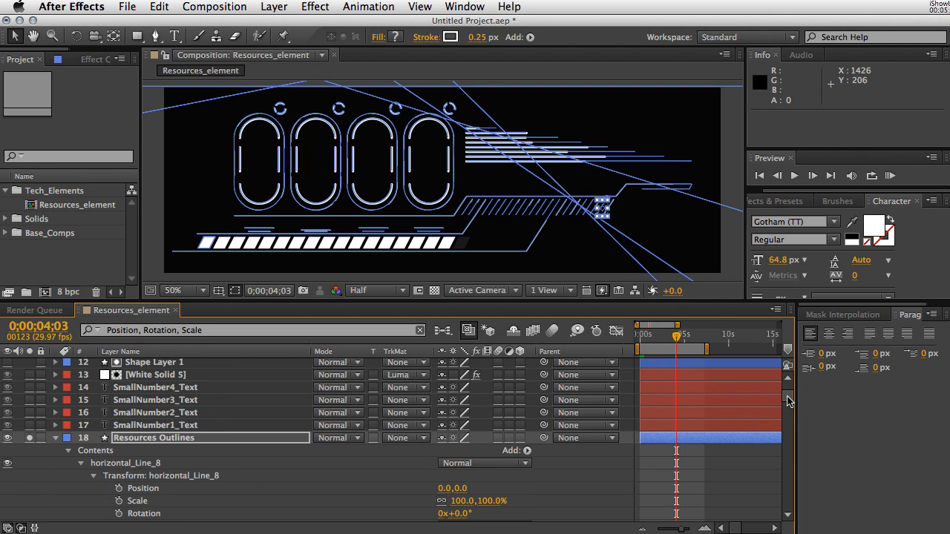
{"action": "scroll", "coordinate": [781, 405], "scroll_direction": "down", "scroll_amount": 5}
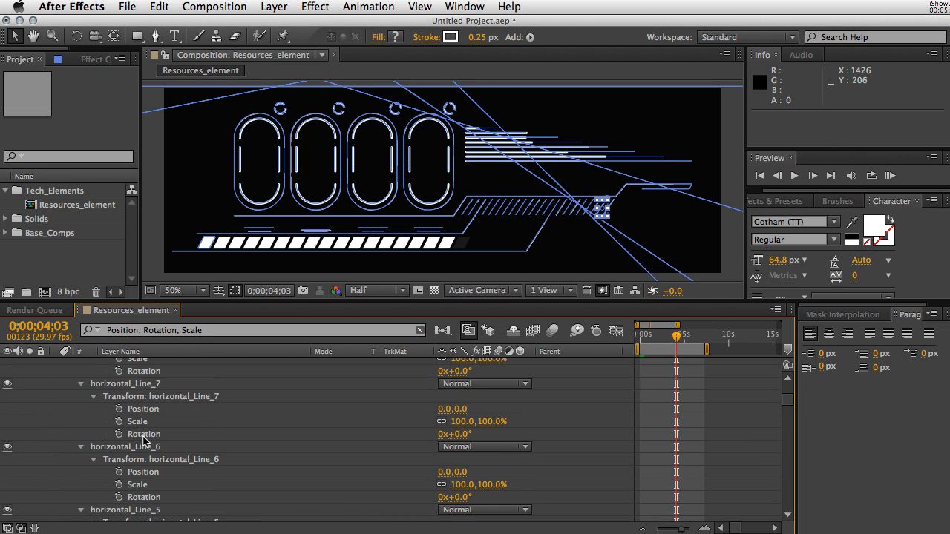
{"action": "mouse_move", "coordinate": [791, 404]}
{"action": "left_mouse_down"}
{"action": "mouse_move", "coordinate": [789, 433]}
{"action": "mouse_move", "coordinate": [789, 394]}
{"action": "mouse_move", "coordinate": [789, 405]}
{"action": "left_mouse_up"}
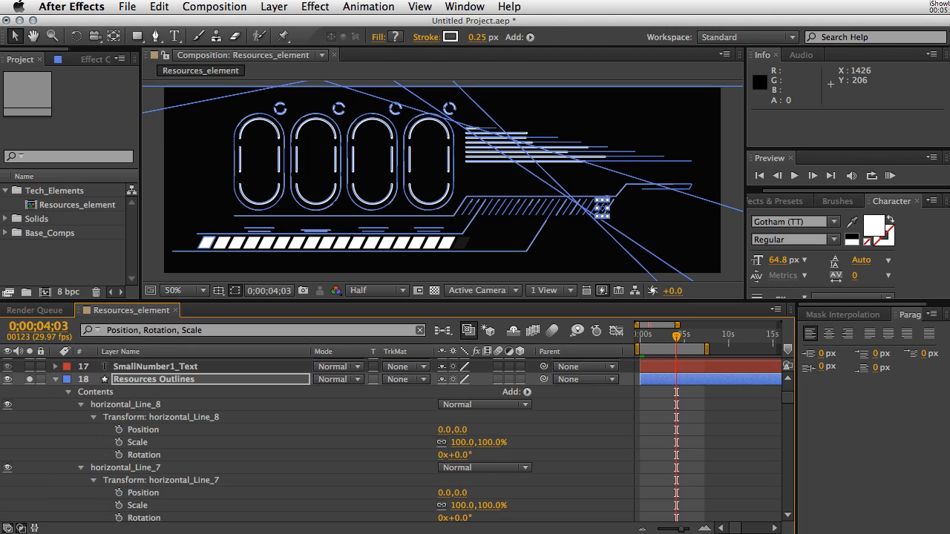
{"action": "left_click", "coordinate": [940, 6]}
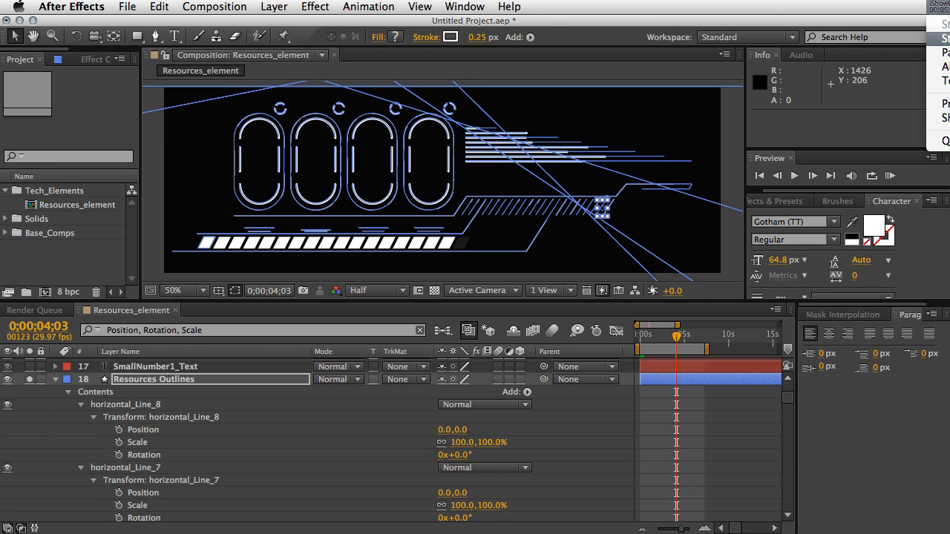